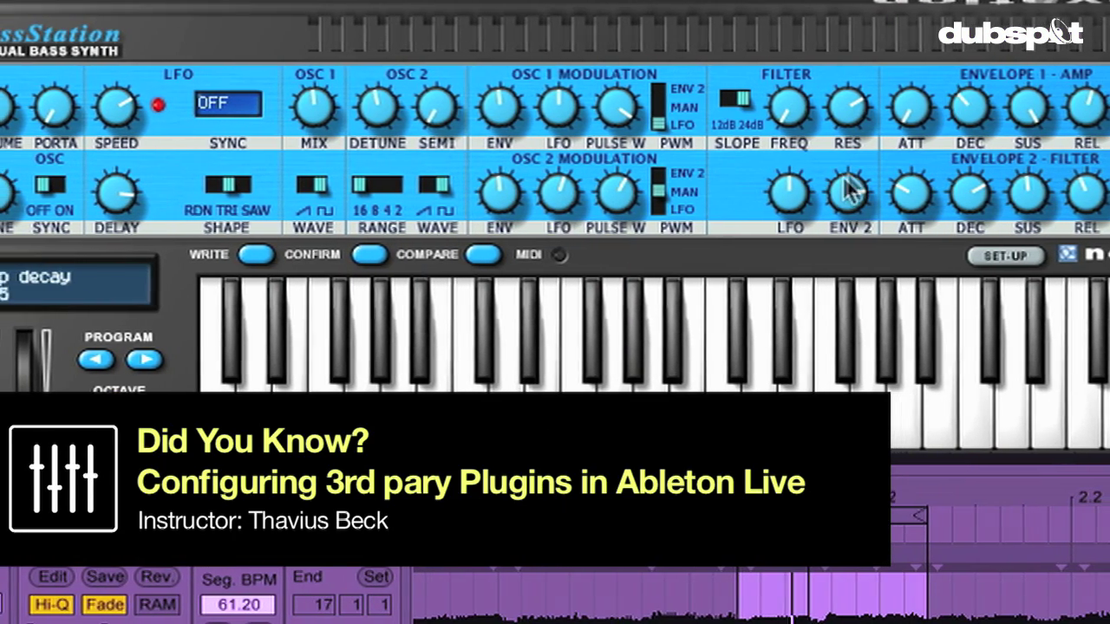
# Start playback from bar 33 and select the '9 BassStation' track
pyautogui.moveTo(820, 193); pyautogui.dragTo(820, 184)
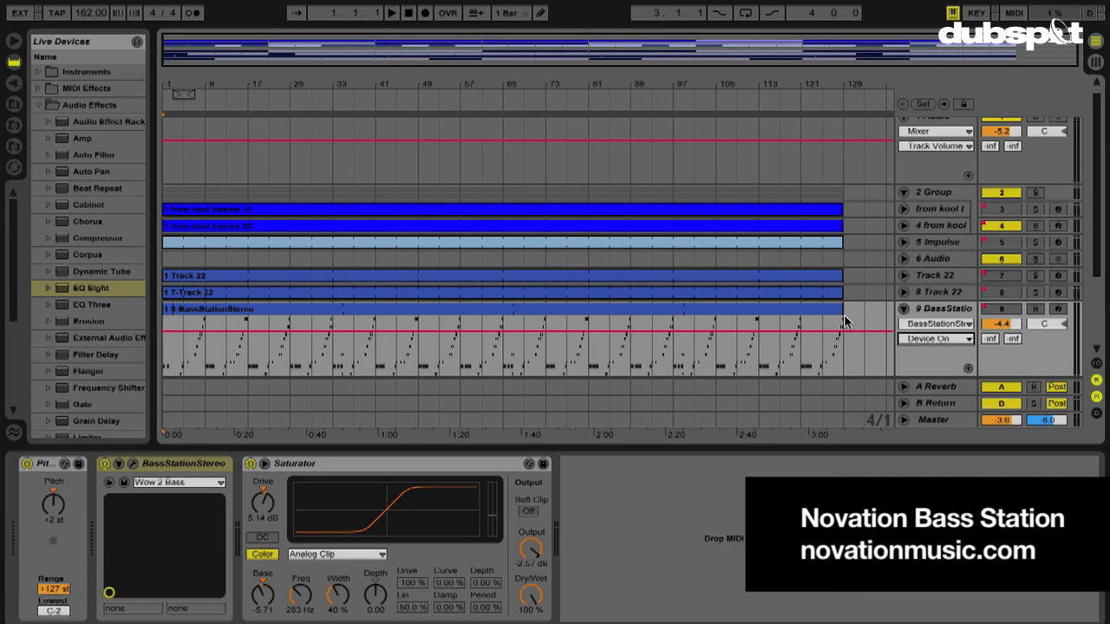
pyautogui.click(392, 13)
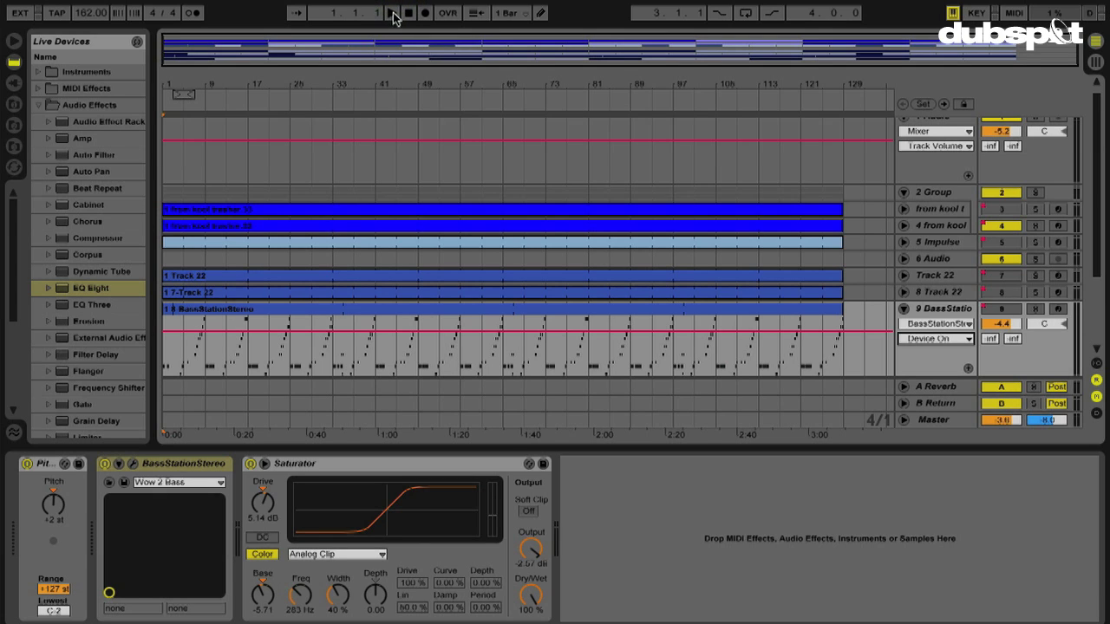
pyautogui.click(335, 98)
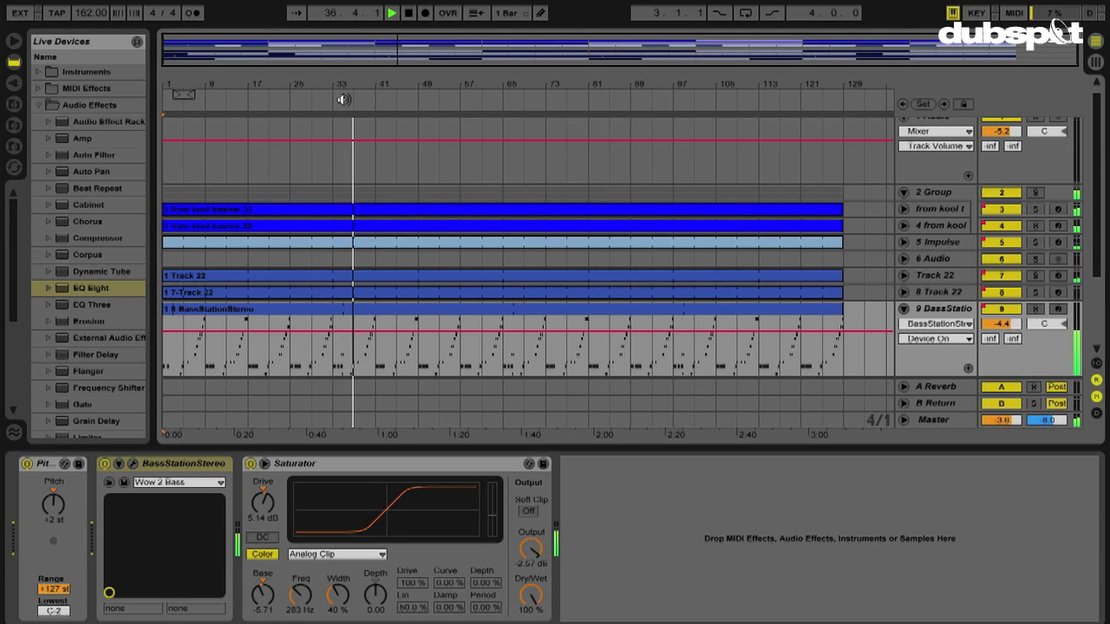
pyautogui.click(943, 309)
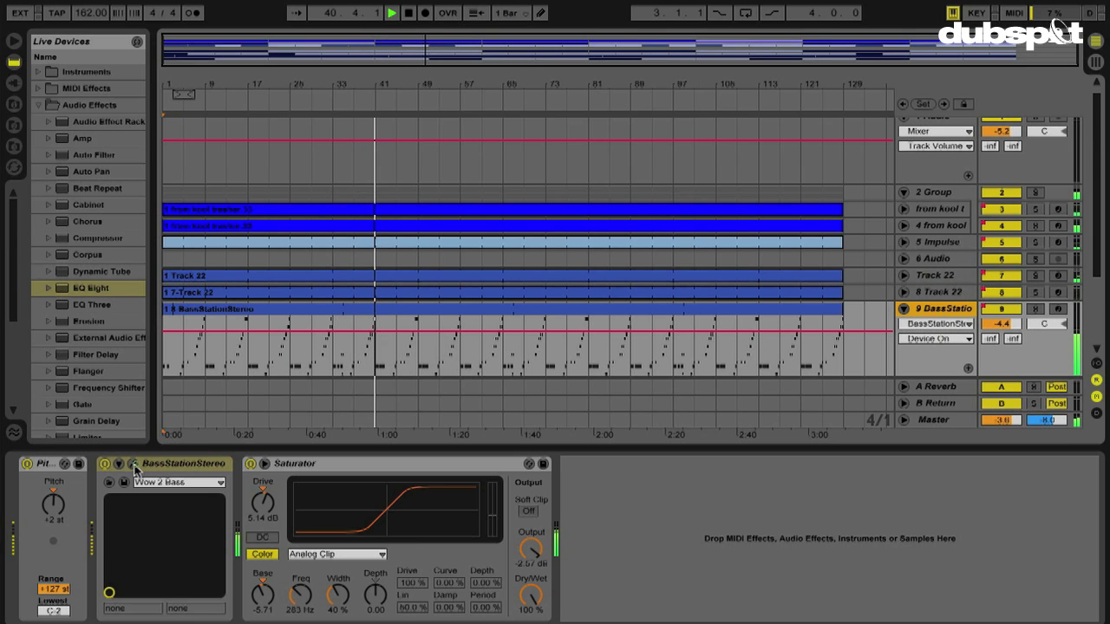
# Open the BassStationStereo editor window, shift it left, and stop playback
pyautogui.click(131, 466)
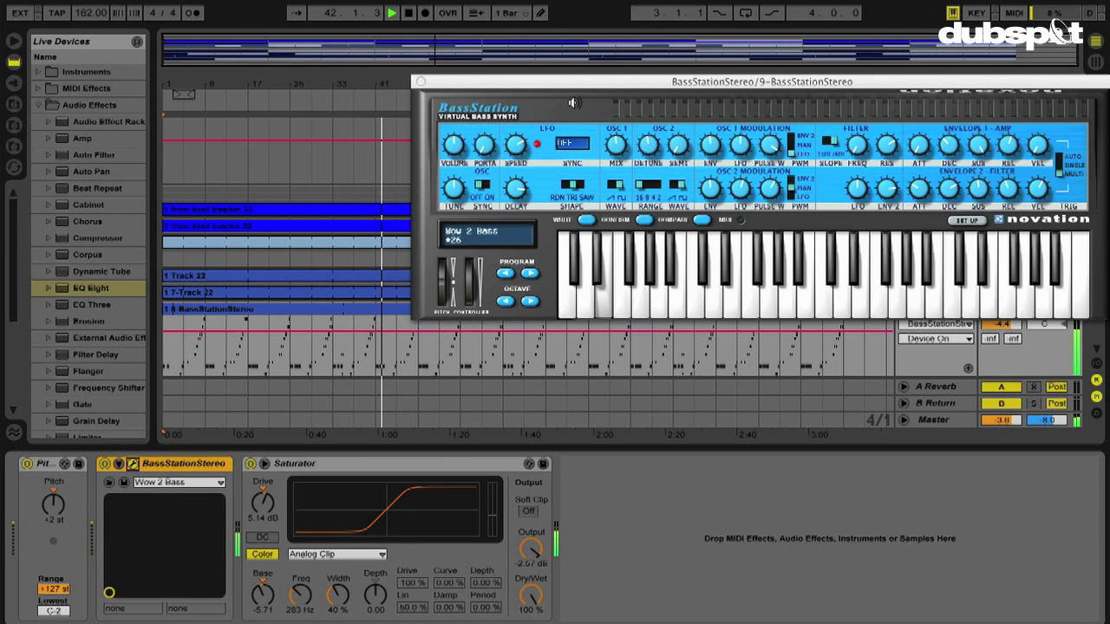
pyautogui.moveTo(579, 84); pyautogui.dragTo(538, 85)
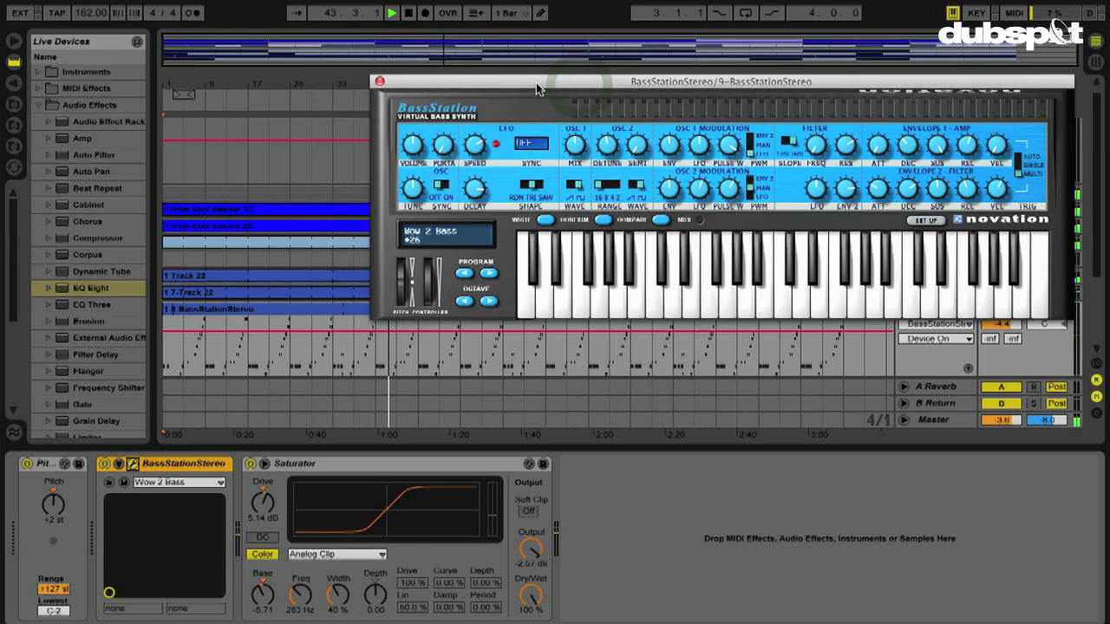
pyautogui.click(409, 13)
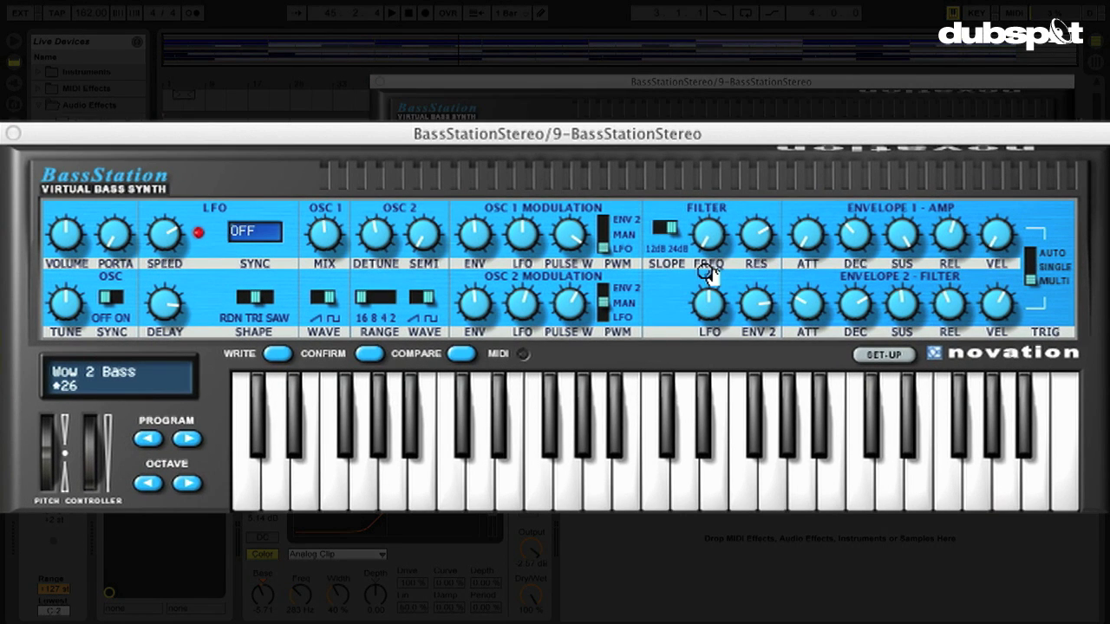
# Check the filter FREQ, amp ATT and SUS, mod DEC, oscillator MIX and DETUNE values
pyautogui.click(707, 238)
pyautogui.click(800, 241)
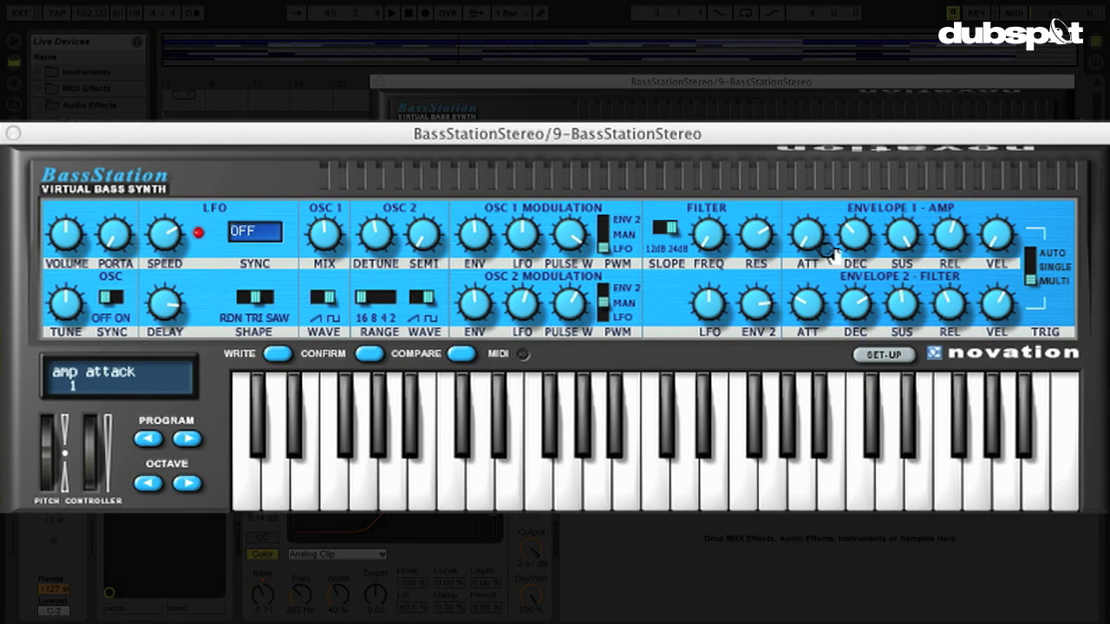
pyautogui.click(897, 241)
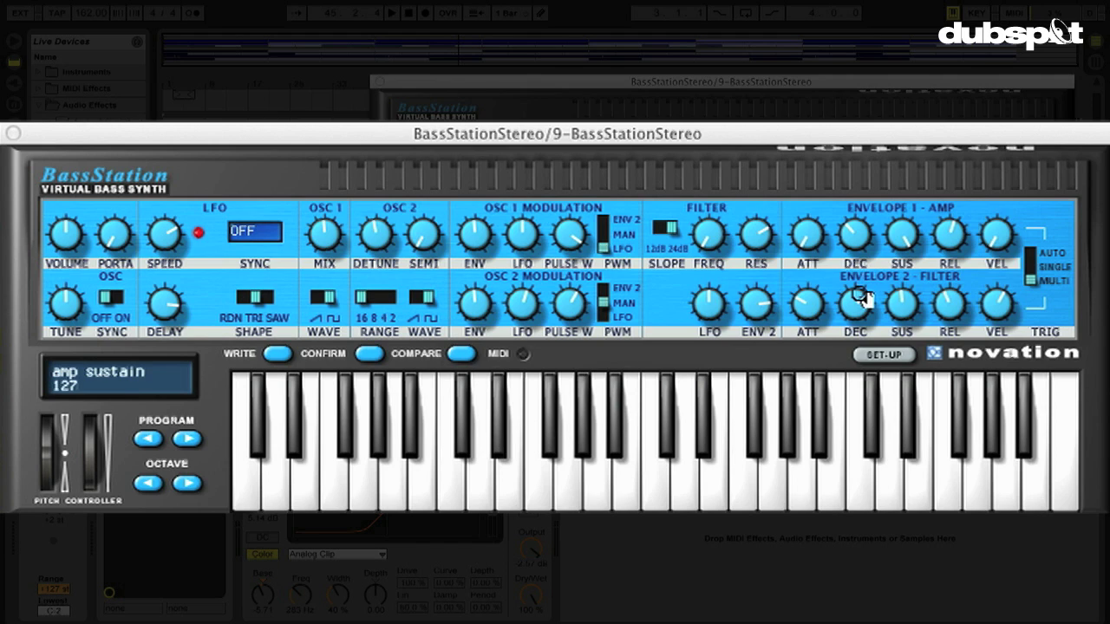
pyautogui.click(861, 300)
pyautogui.click(356, 238)
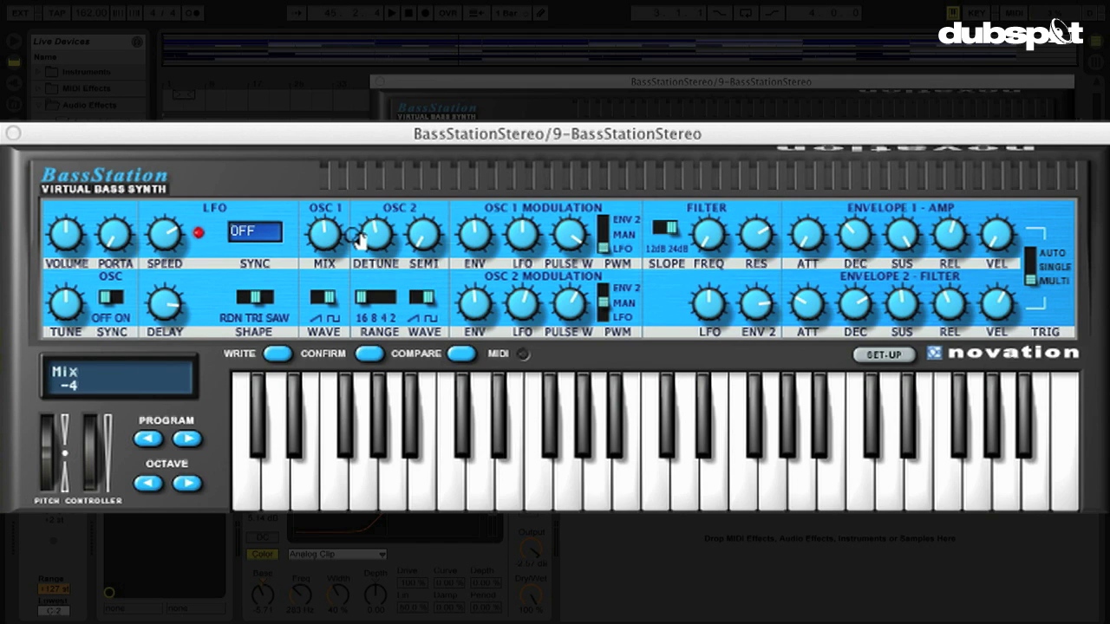
pyautogui.click(373, 232)
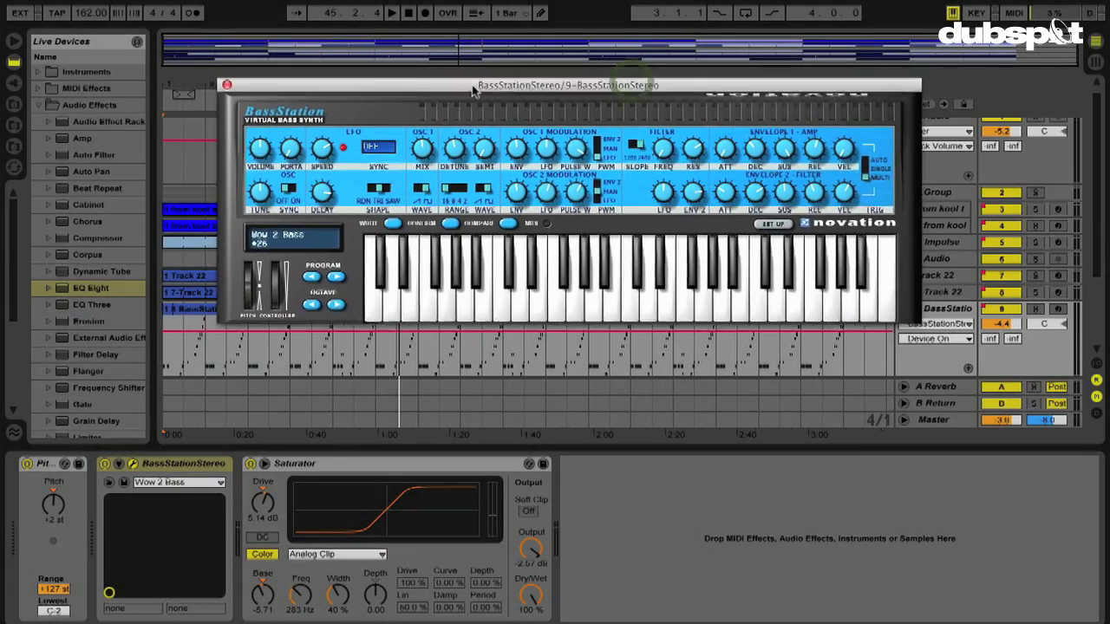
pyautogui.moveTo(473, 91); pyautogui.dragTo(395, 85)
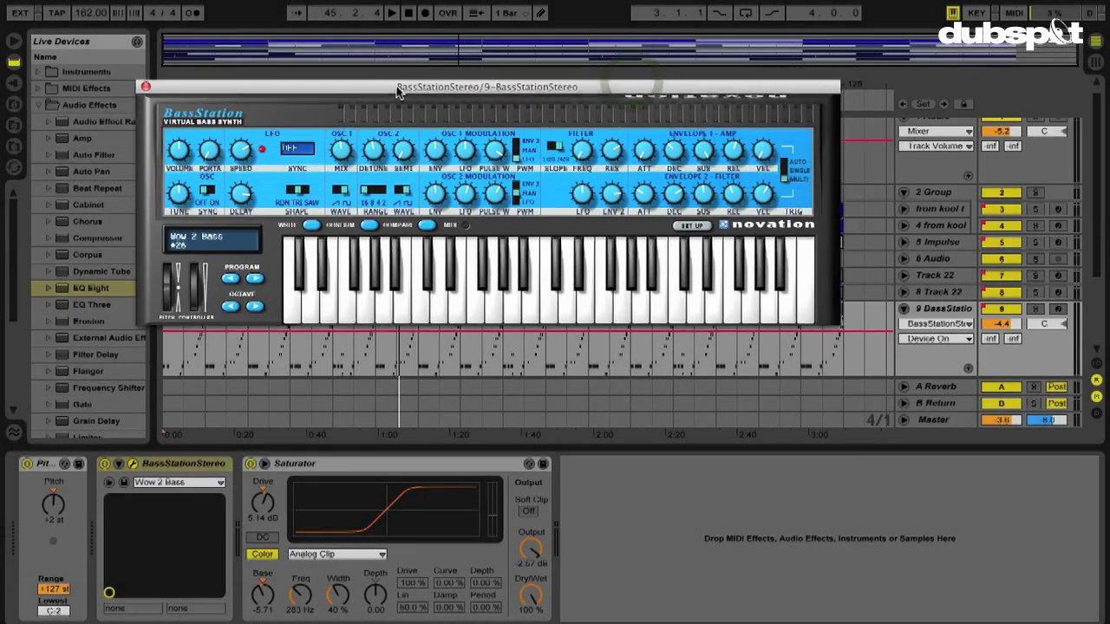
pyautogui.click(921, 326)
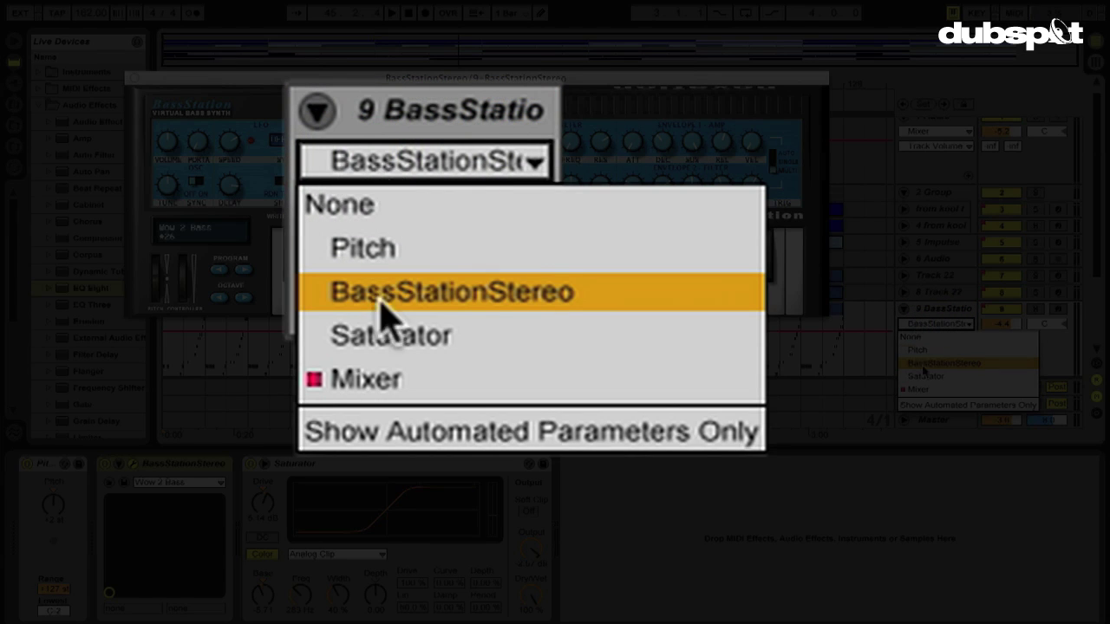
pyautogui.click(924, 364)
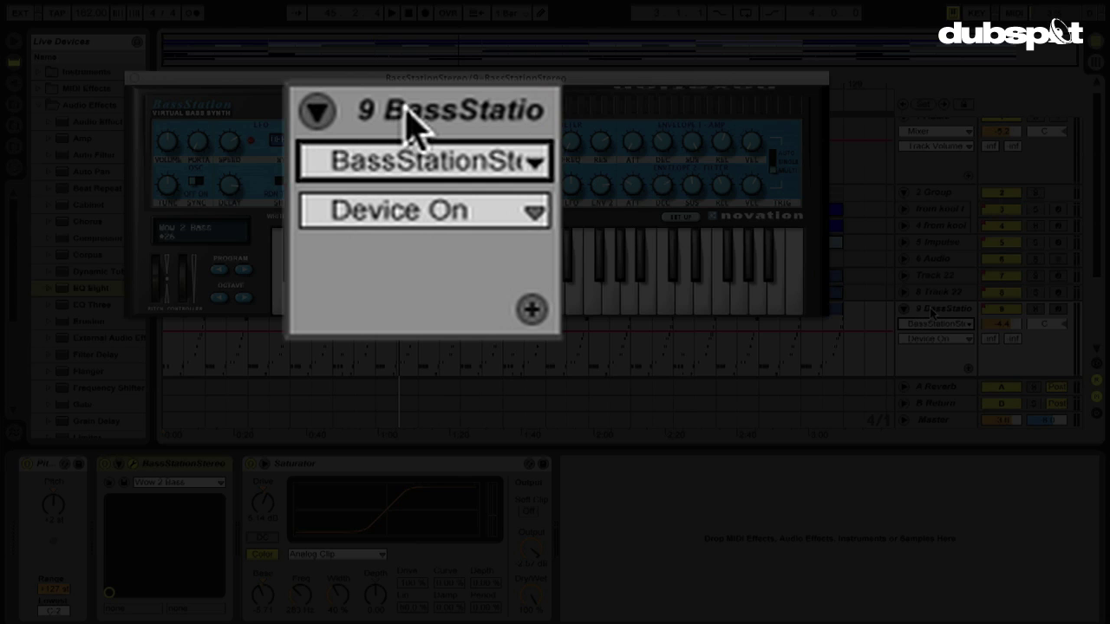
pyautogui.click(935, 339)
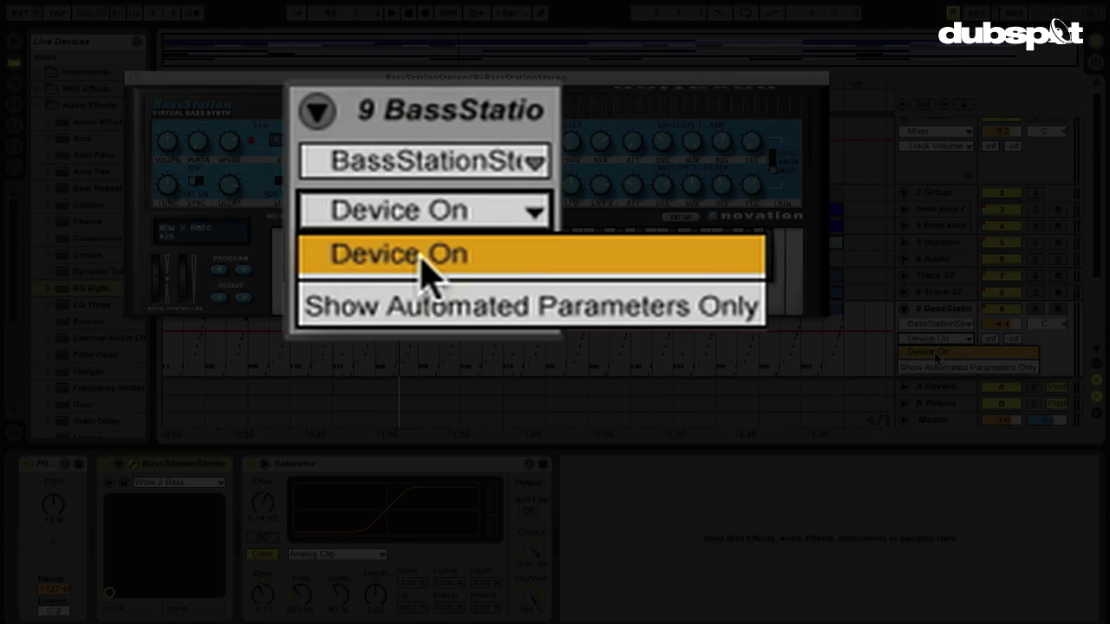
pyautogui.click(935, 340)
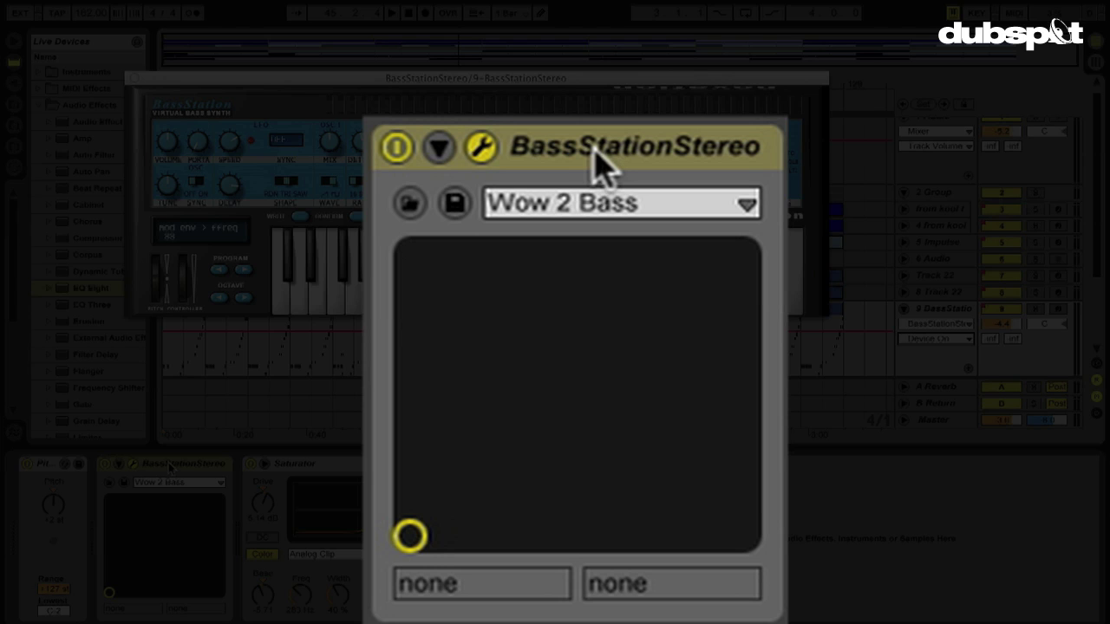
pyautogui.click(482, 149)
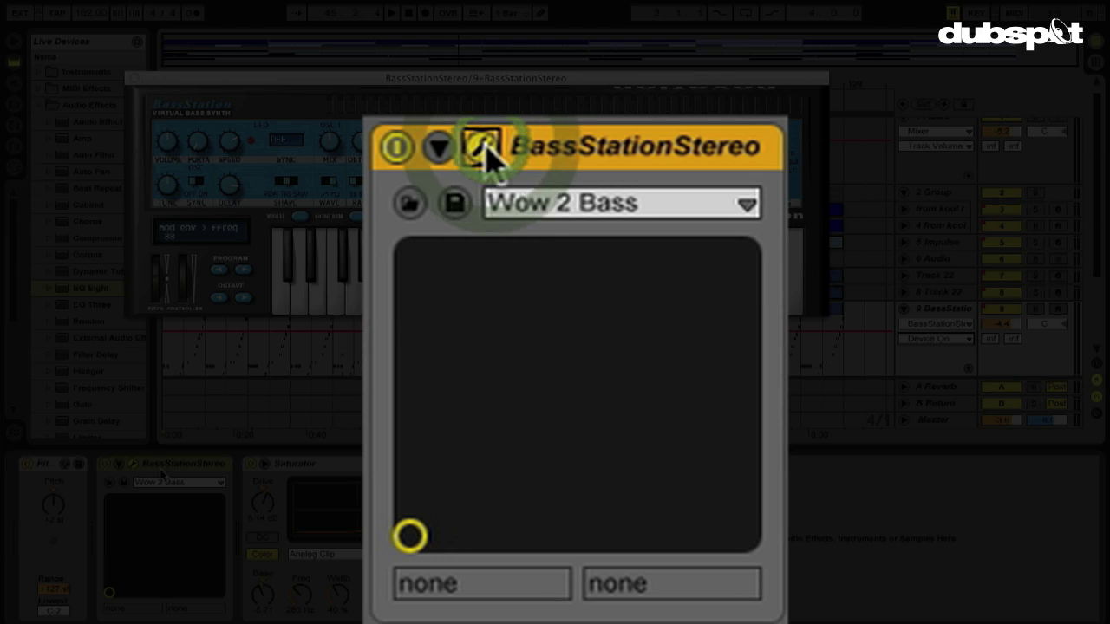
pyautogui.click(440, 149)
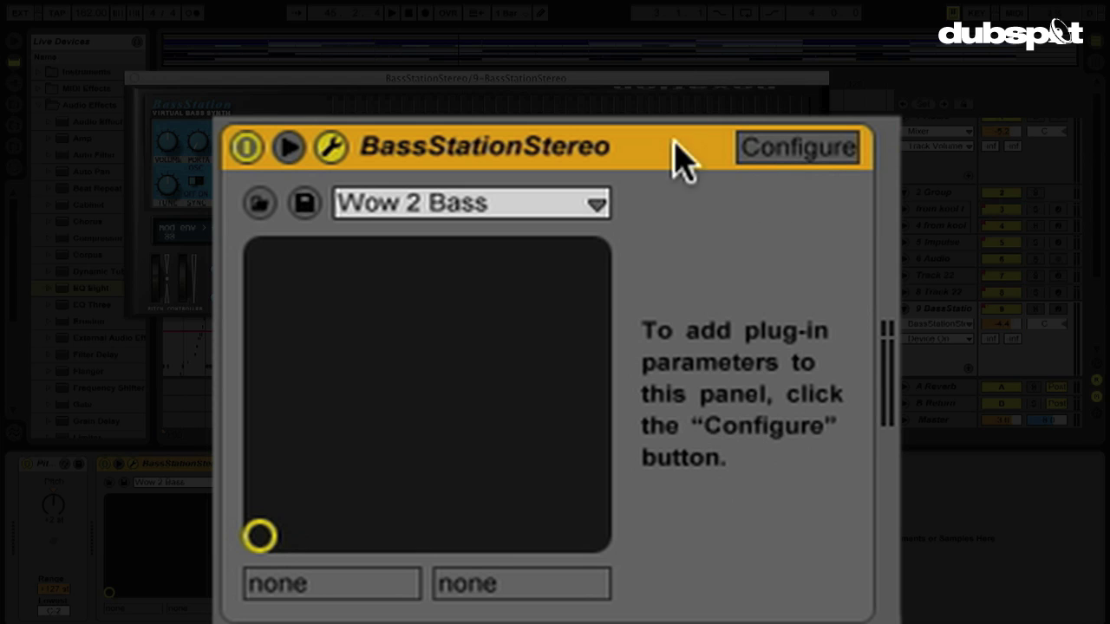
# Configure the BassStationStereo panel with FREQ, RES, Envelope 1 REL and OSC 1 MIX sliders
pyautogui.click(783, 154)
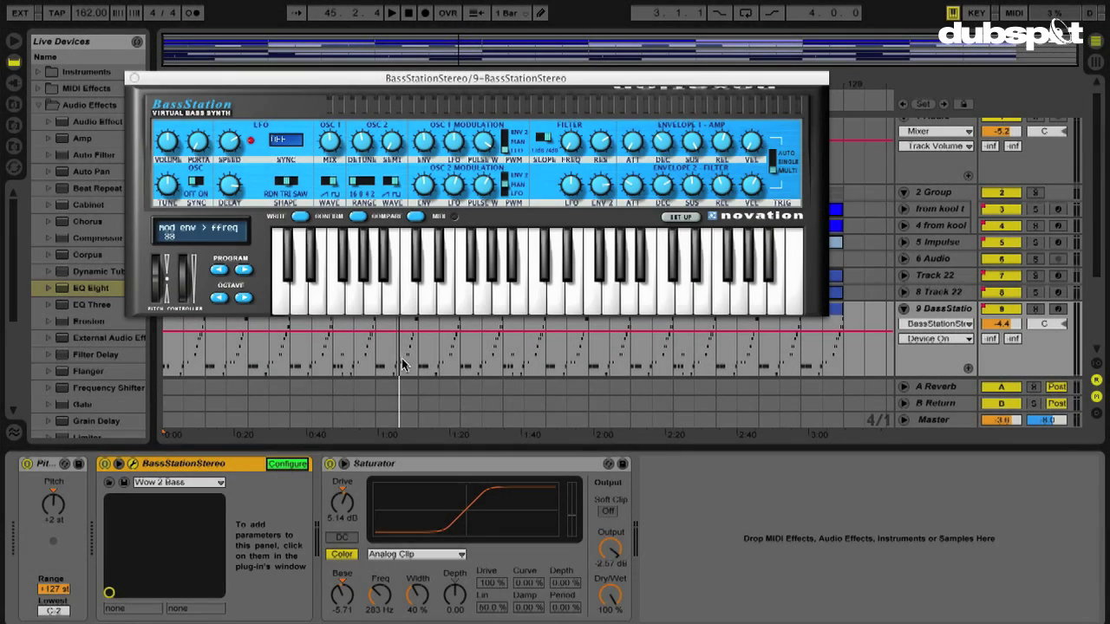
pyautogui.click(571, 153)
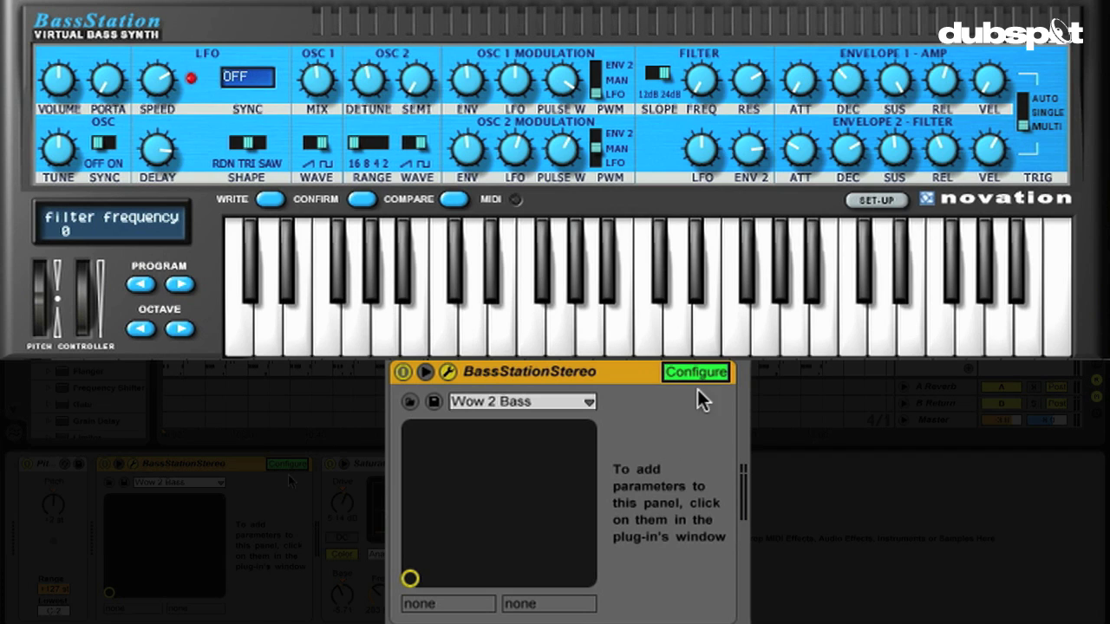
pyautogui.click(701, 84)
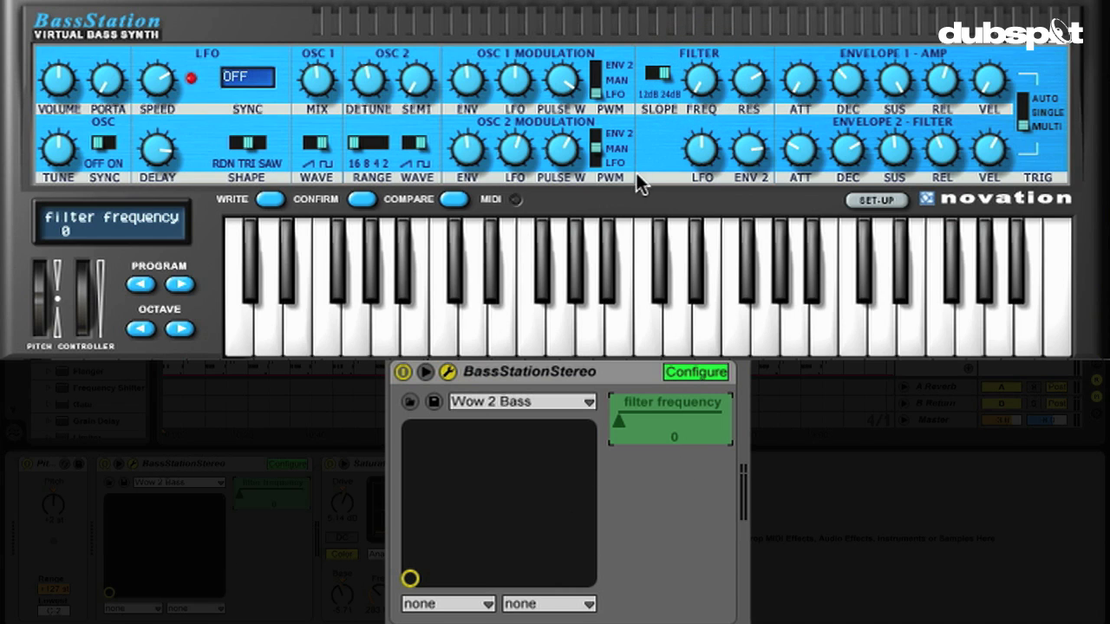
pyautogui.click(746, 88)
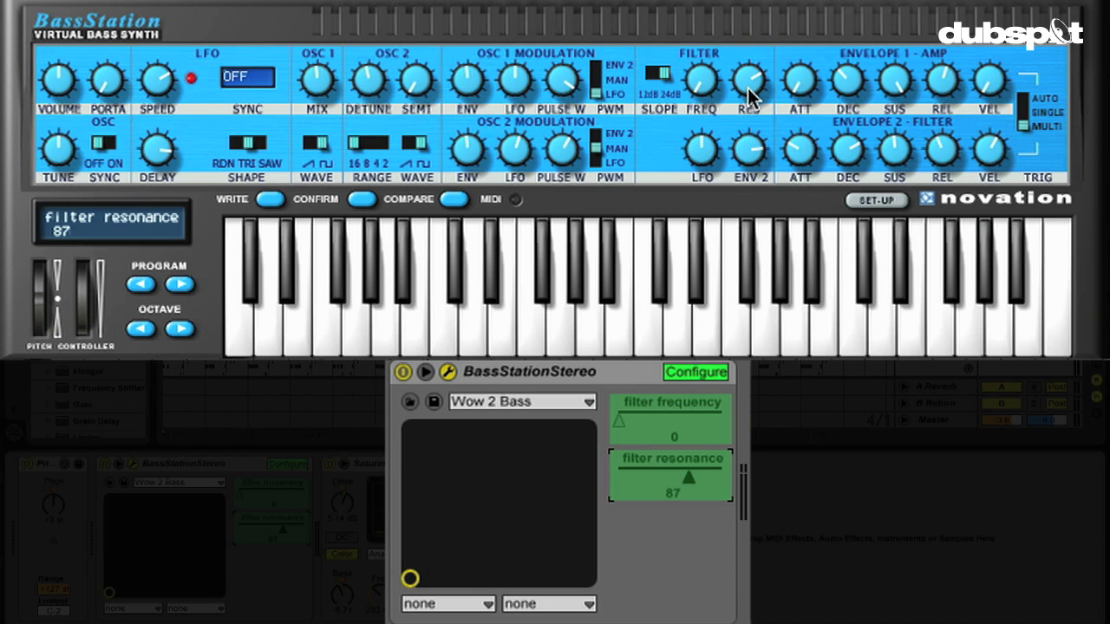
pyautogui.click(943, 86)
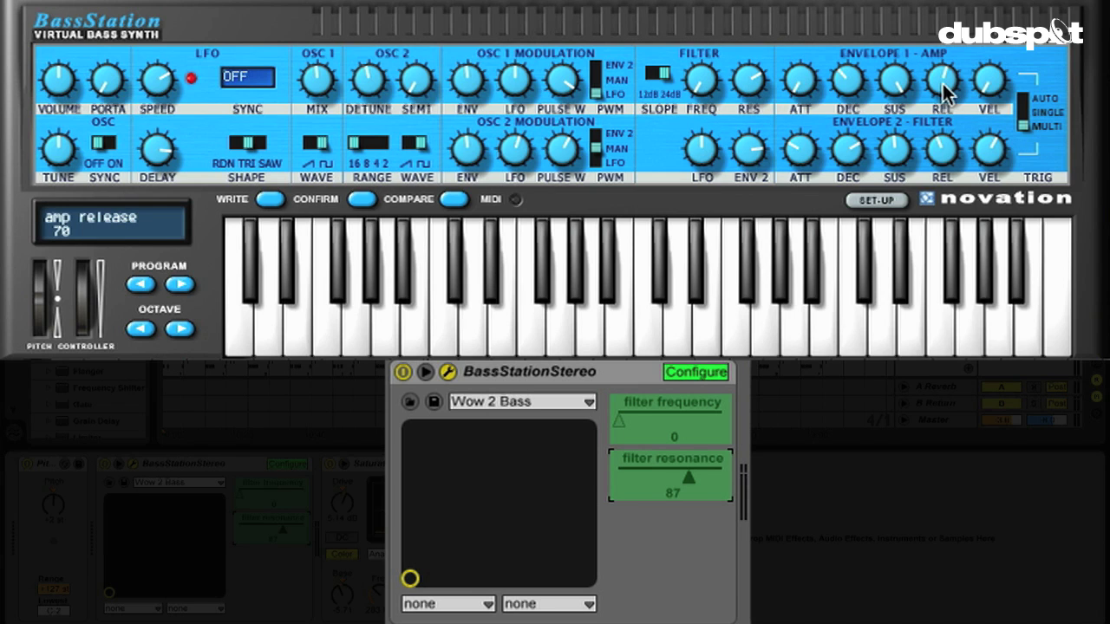
pyautogui.click(943, 84)
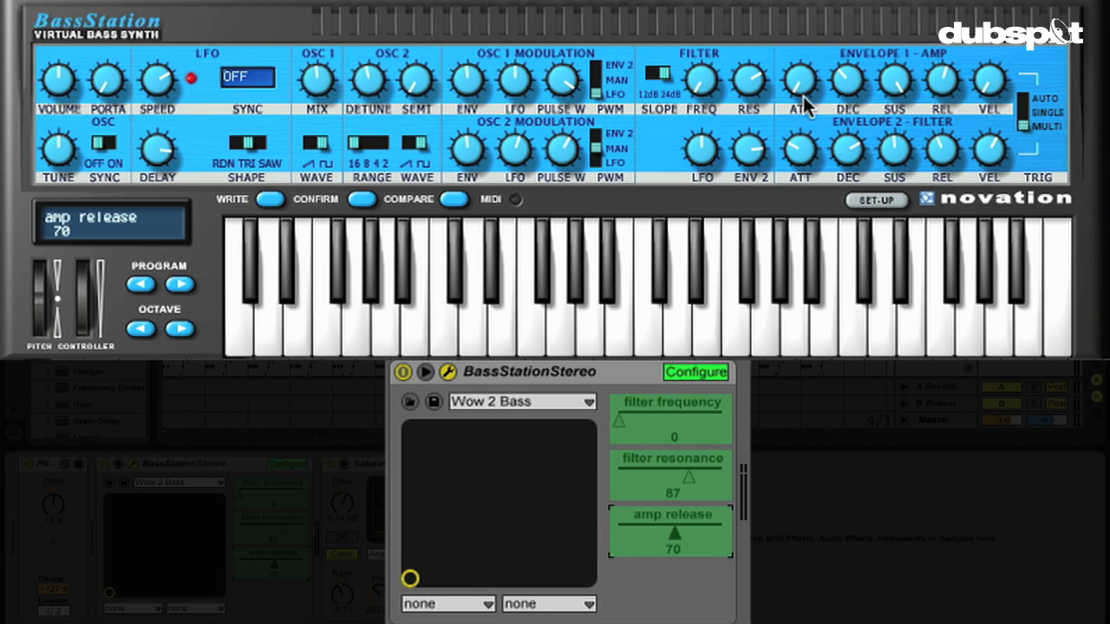
pyautogui.click(315, 82)
pyautogui.click(315, 83)
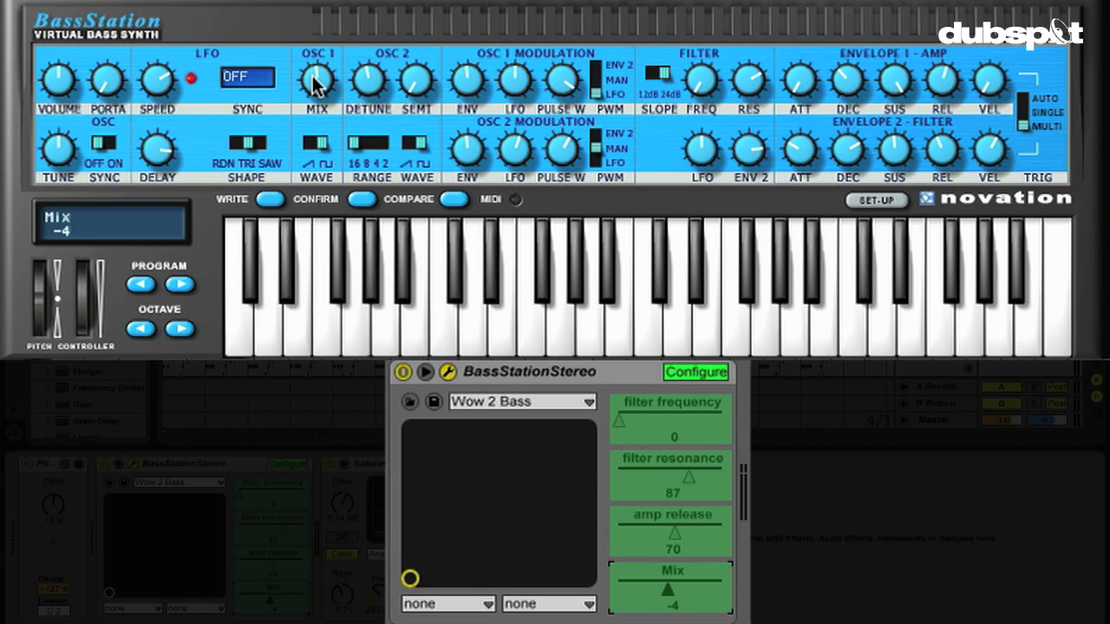
pyautogui.click(690, 371)
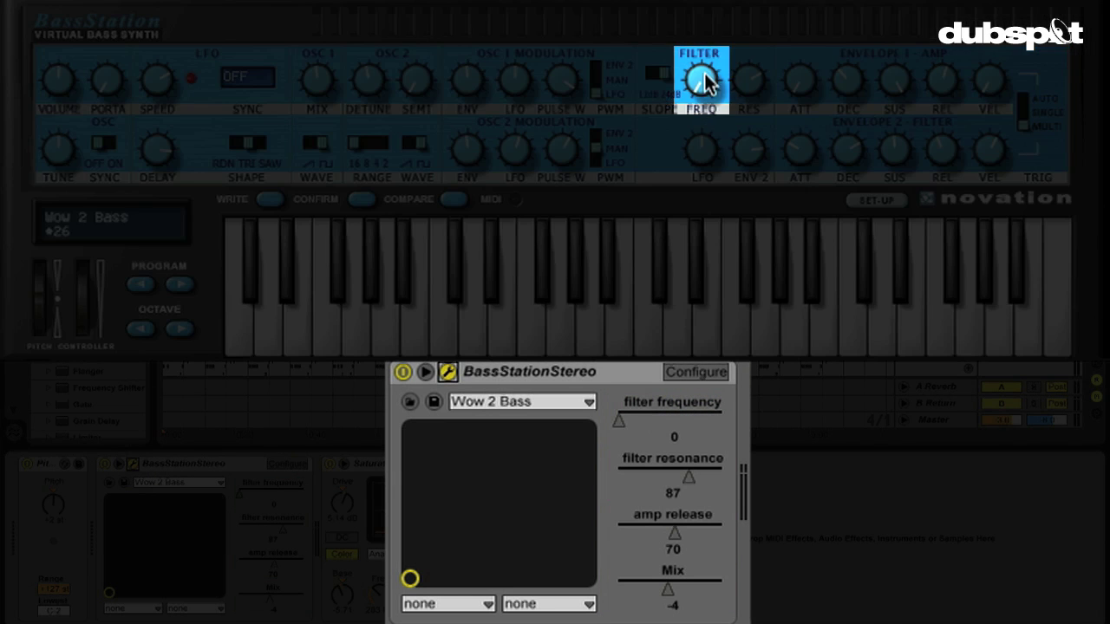
# Set filter frequency to 0 and check track 9's automation parameter list
pyautogui.moveTo(638, 423)
pyautogui.mouseDown()
pyautogui.moveTo(720, 422)
pyautogui.moveTo(619, 423)
pyautogui.mouseUp()
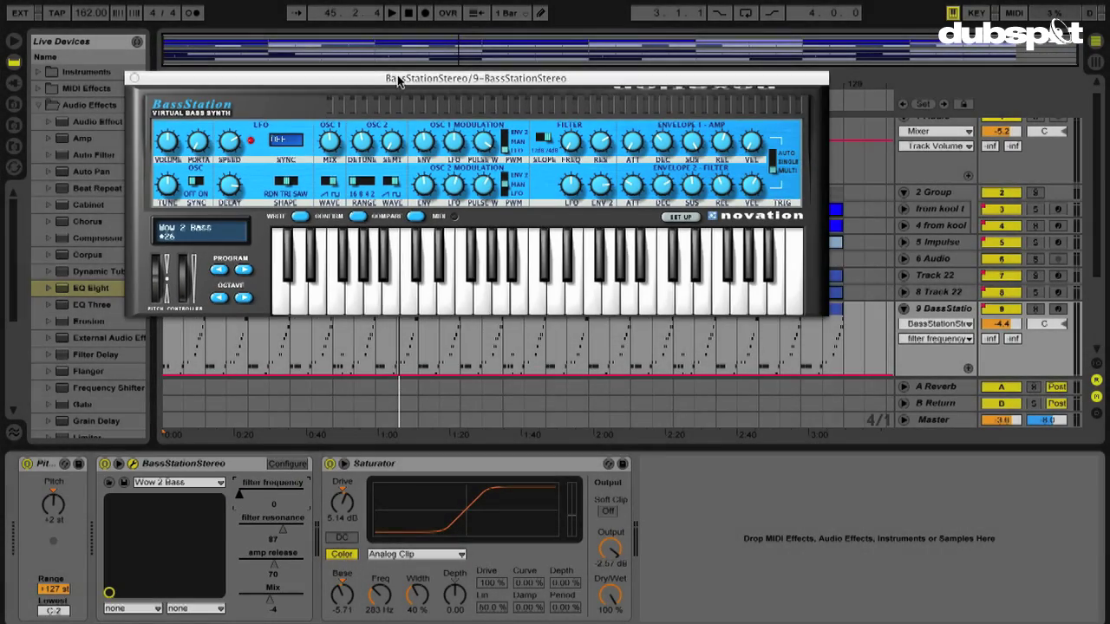
pyautogui.moveTo(397, 80); pyautogui.dragTo(311, 11)
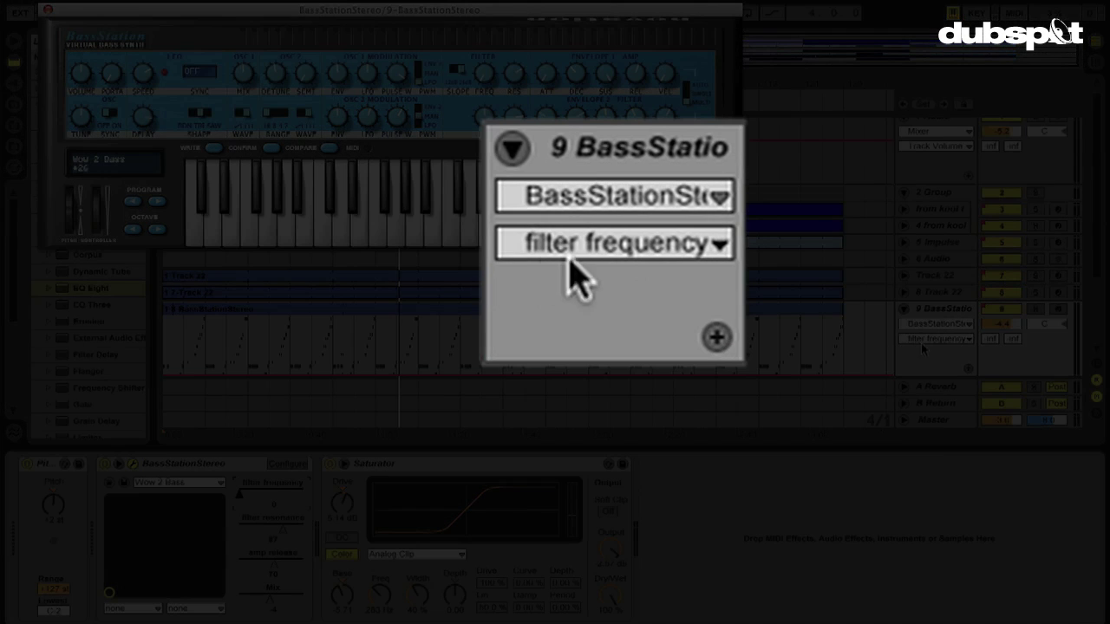
pyautogui.click(934, 339)
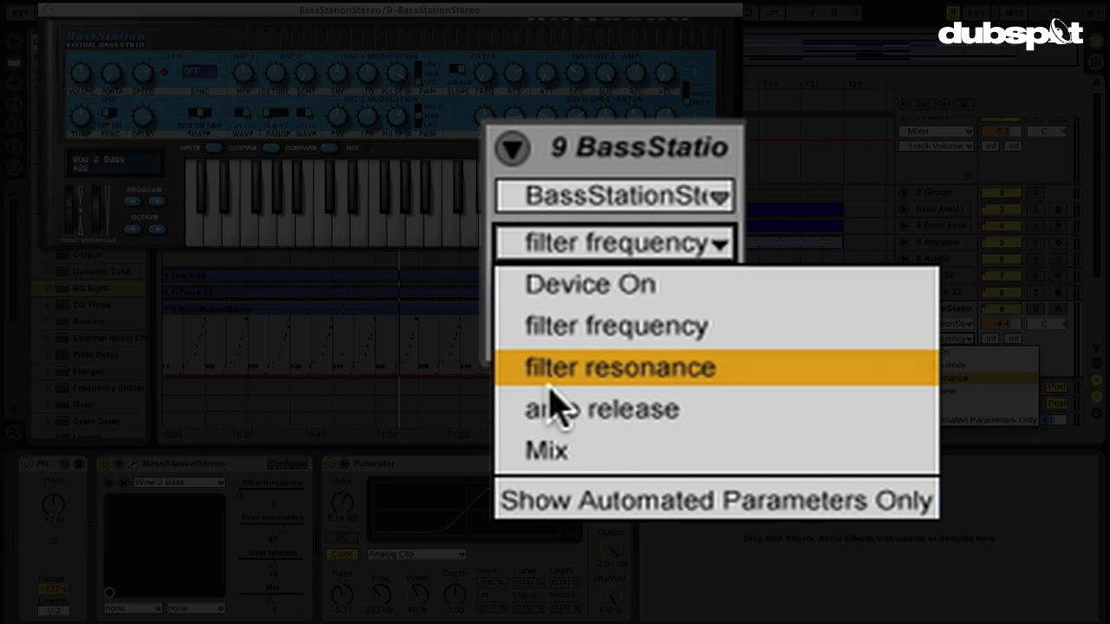
pyautogui.click(909, 171)
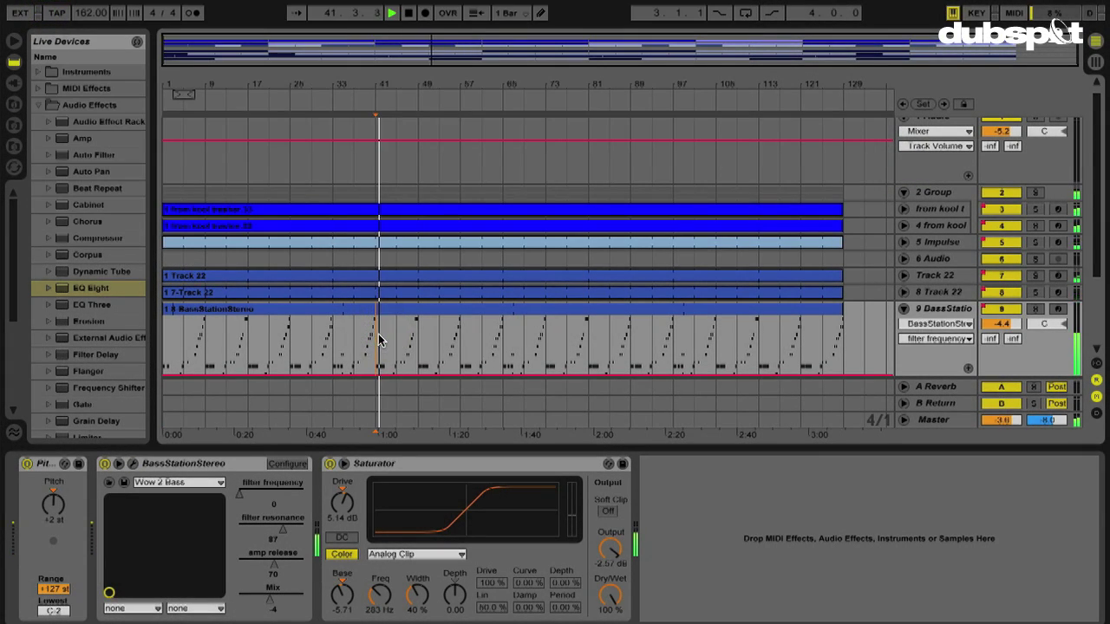
# Record automation moves: filter frequency to 40, Mix to -50, amp release from 103 to about 19
pyautogui.moveTo(242, 498)
pyautogui.mouseDown()
pyautogui.moveTo(243, 445)
pyautogui.moveTo(243, 479)
pyautogui.mouseUp()
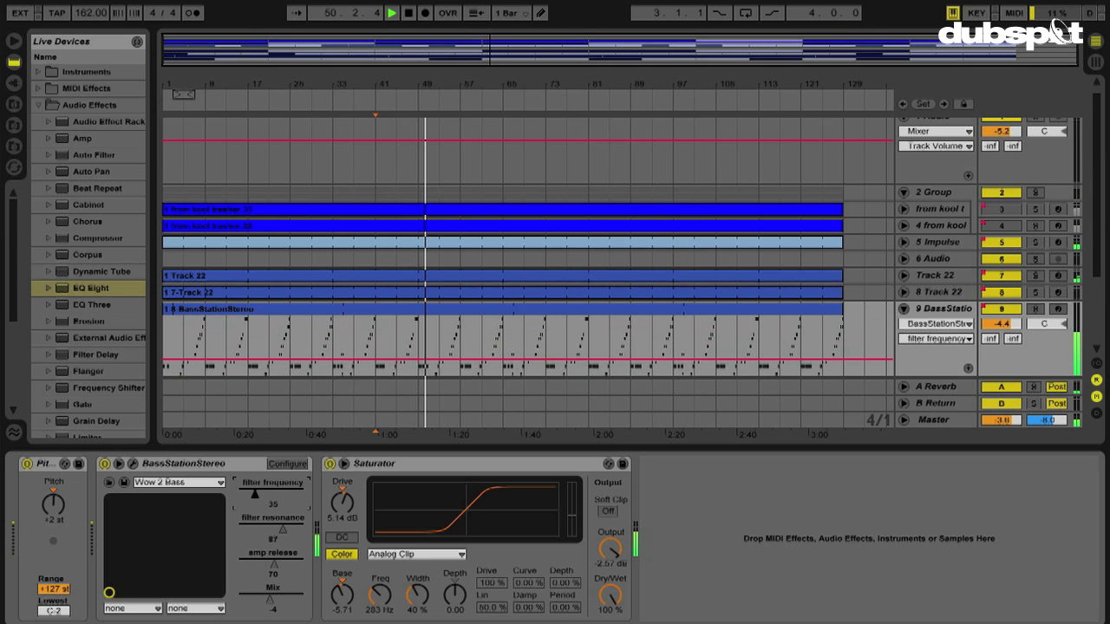
pyautogui.click(271, 601)
pyautogui.moveTo(271, 600)
pyautogui.mouseDown()
pyautogui.moveTo(278, 563)
pyautogui.moveTo(264, 550)
pyautogui.mouseUp()
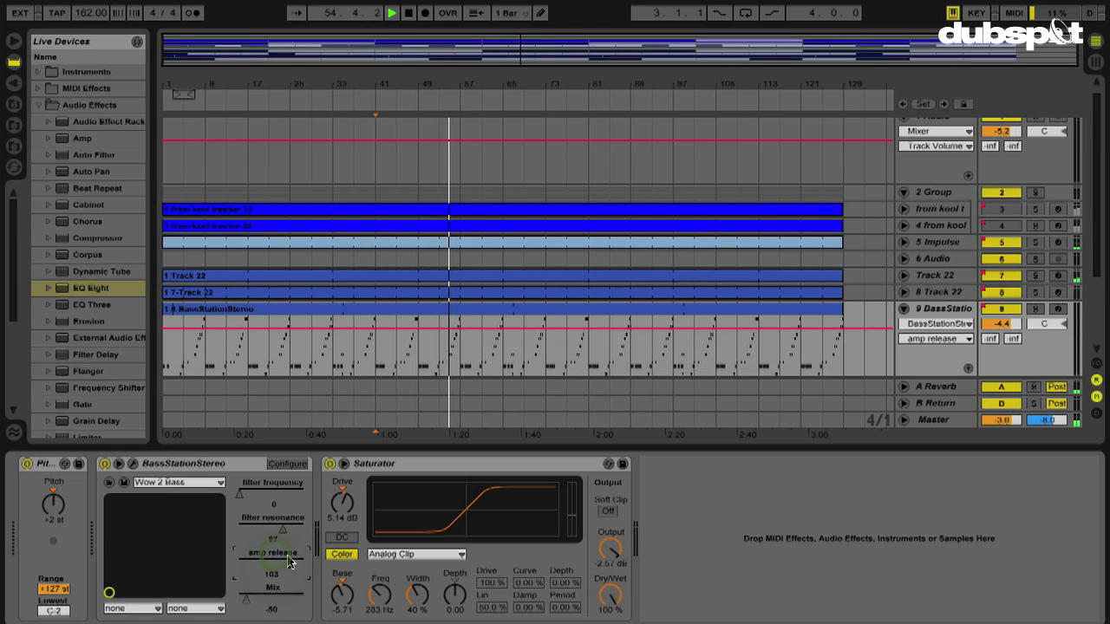
pyautogui.click(246, 488)
pyautogui.moveTo(246, 488)
pyautogui.mouseDown()
pyautogui.moveTo(249, 473)
pyautogui.moveTo(241, 496)
pyautogui.mouseUp()
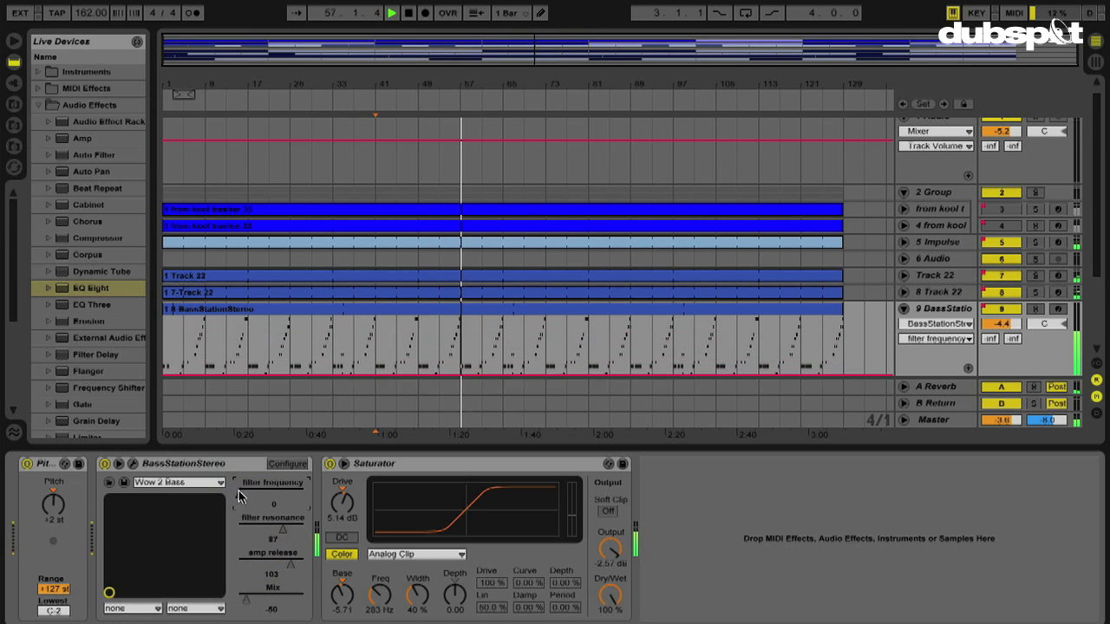
pyautogui.moveTo(273, 556); pyautogui.dragTo(252, 564)
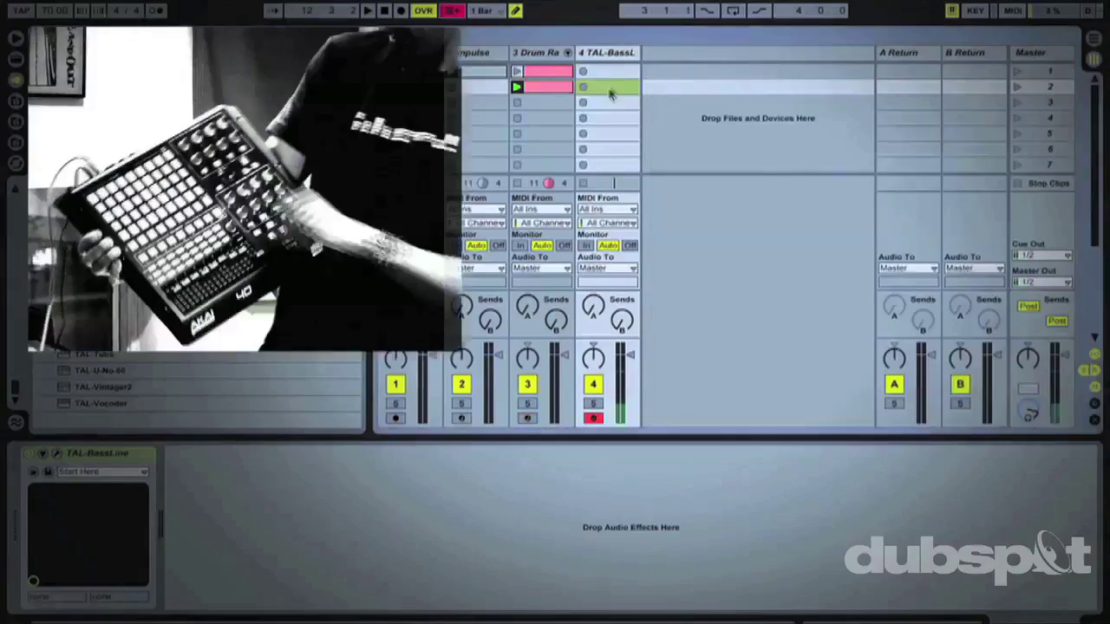
# Create a new MIDI clip in the TAL-BassLine track's second clip slot
pyautogui.doubleClick(585, 88)
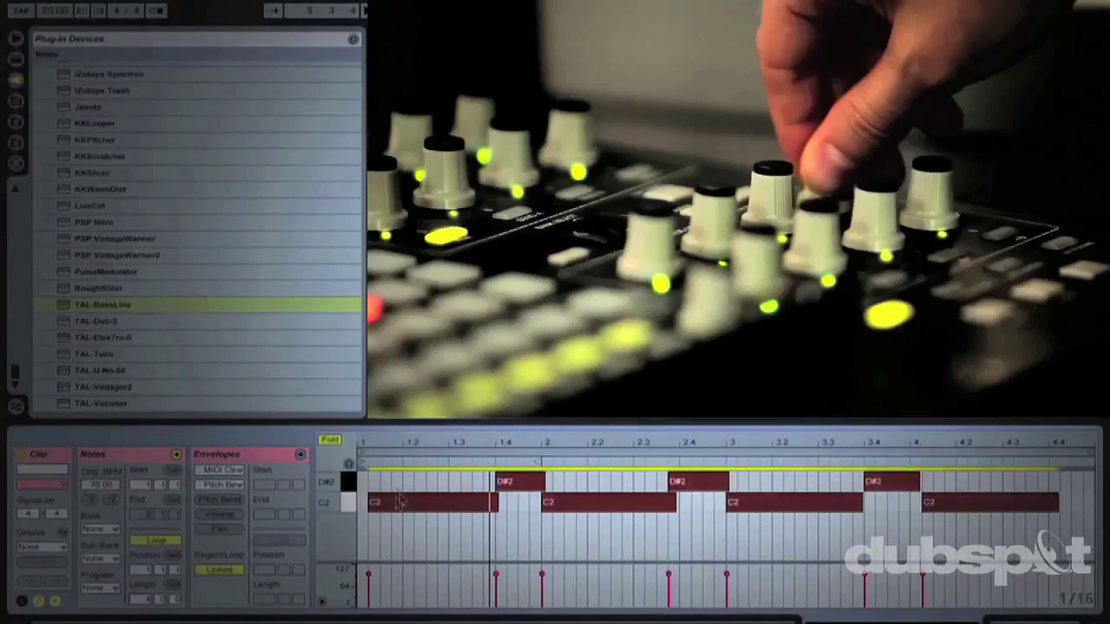